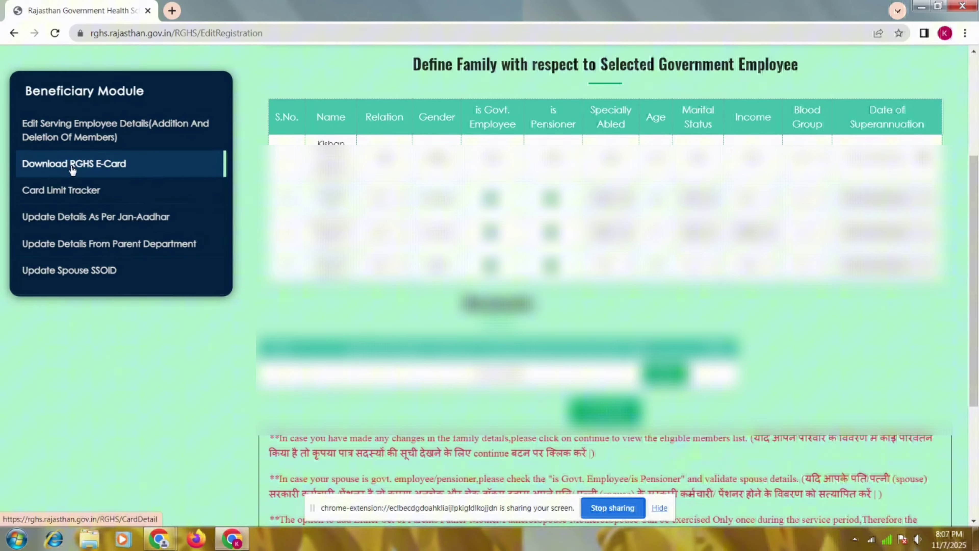
Open the RGHS E-Card, preview it for printing, and cancel the print.
click(72, 170)
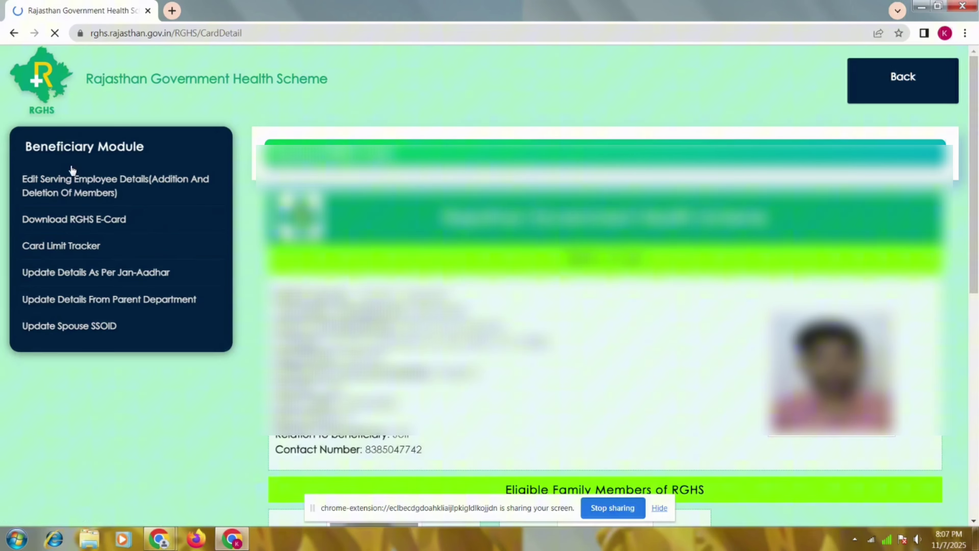
scroll(606, 285, down, 10)
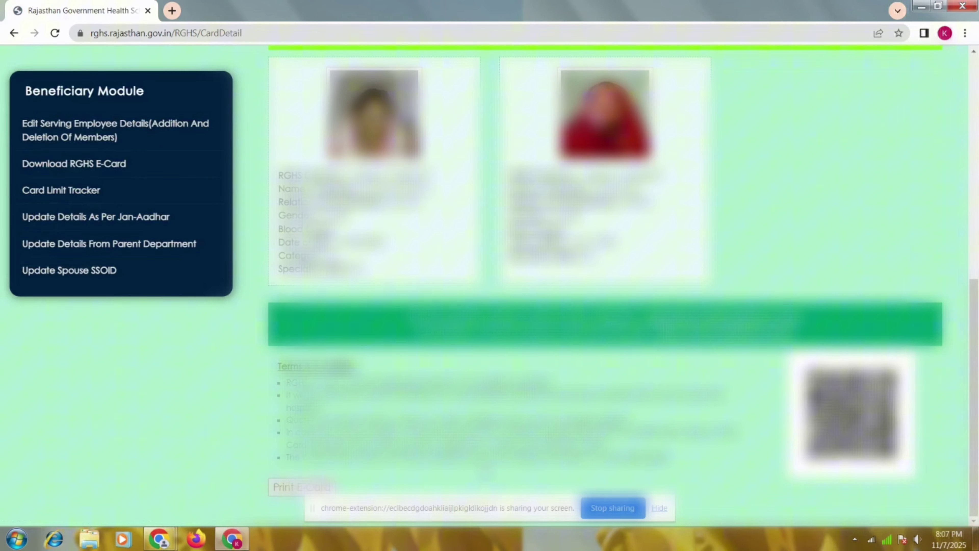
click(296, 488)
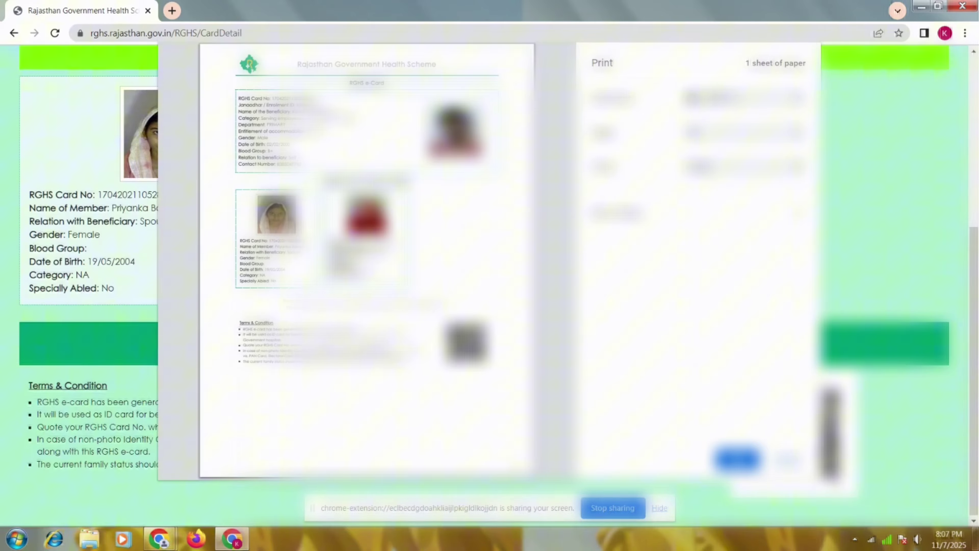
click(788, 459)
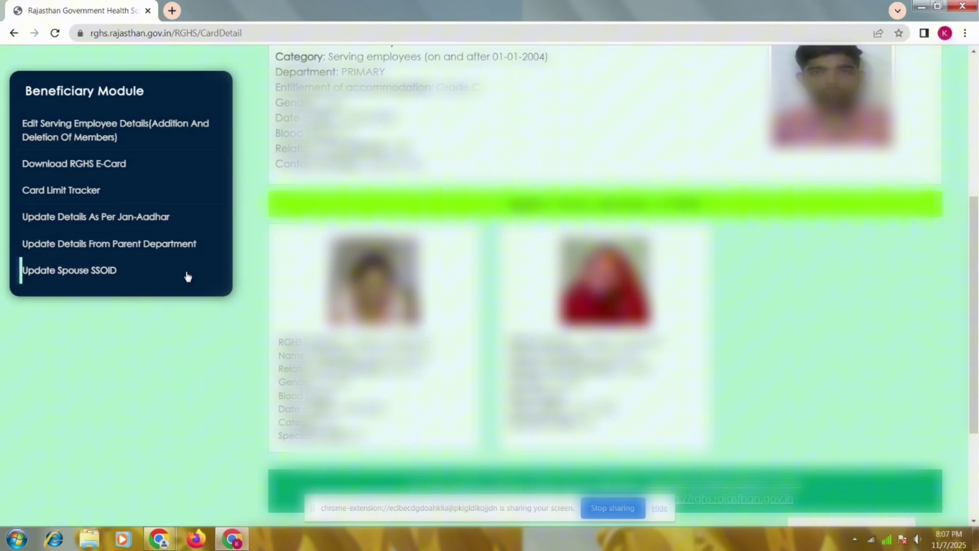
Search the Card Limit Tracker for OPD records in the financial year 01-04-2024 To 31-03-2025.
click(91, 193)
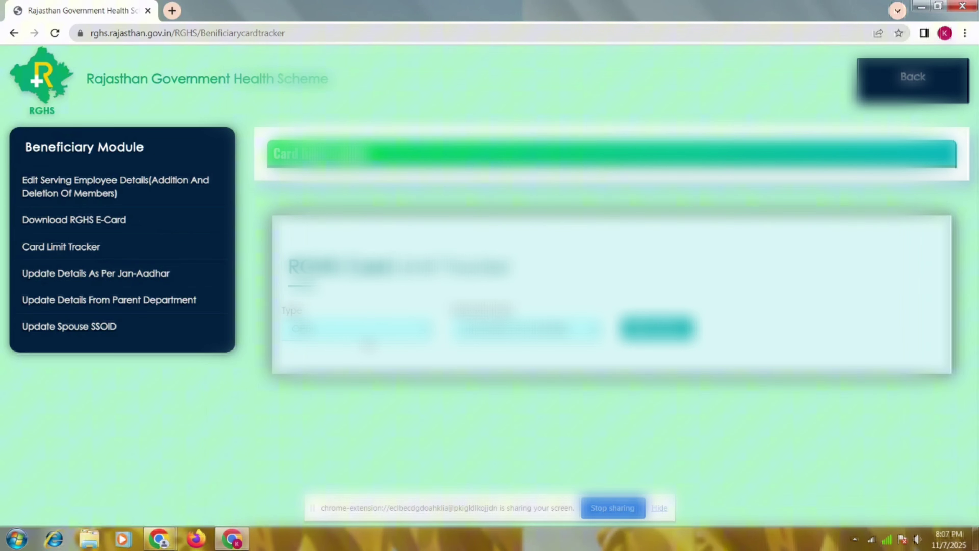
click(366, 342)
click(363, 338)
click(469, 335)
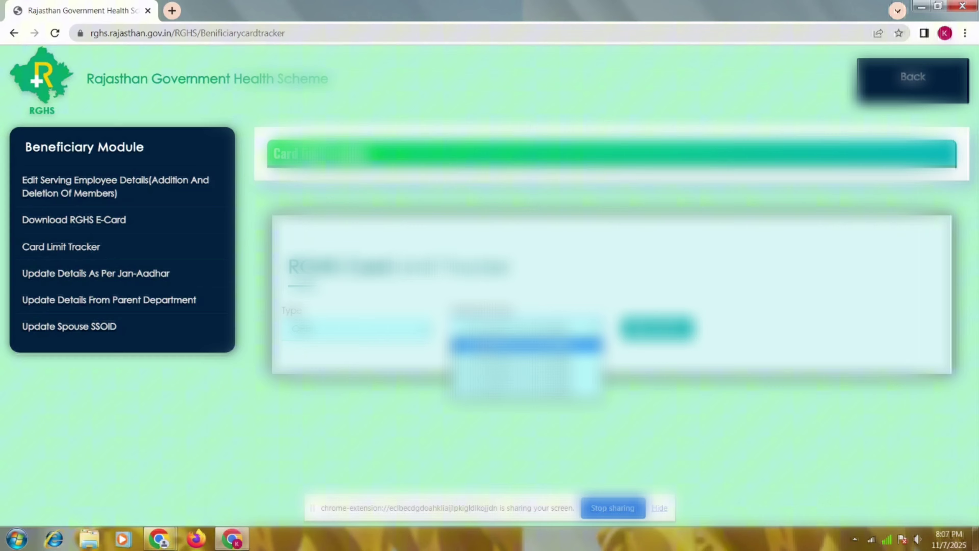
key(Down)
key(Down)
key(Down)
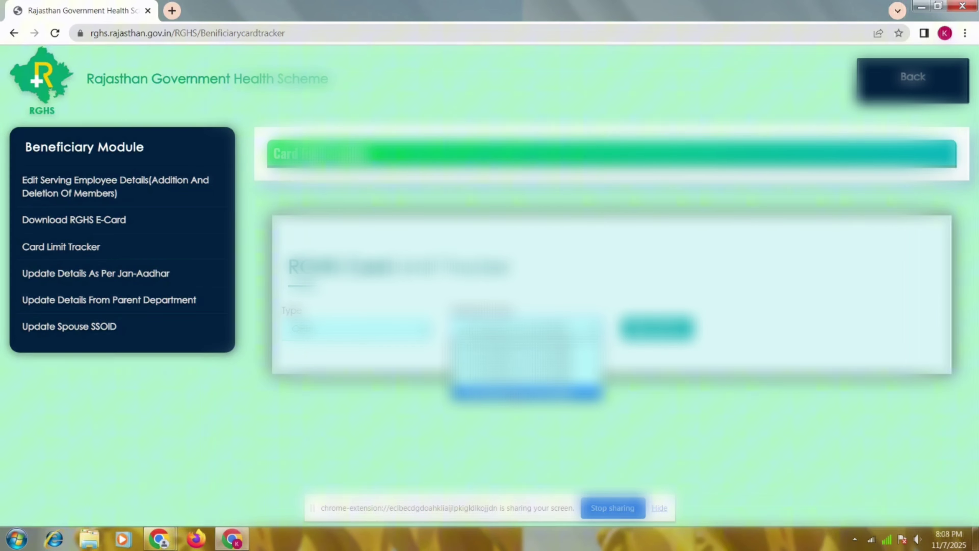
key(Up)
key(Up)
key(Up)
key(Return)
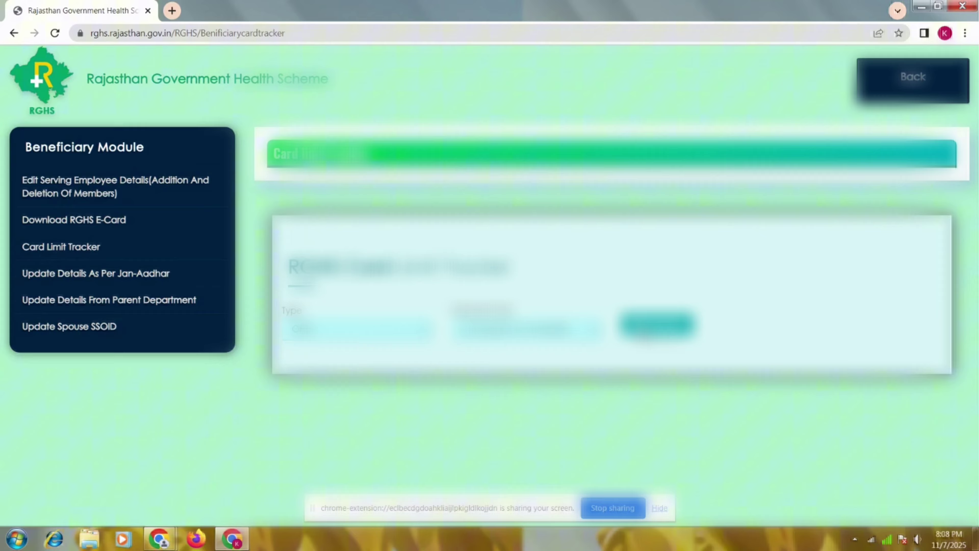
click(644, 337)
Open the first transaction in the OPD list and display its bill.
scroll(490, 285, down, 1)
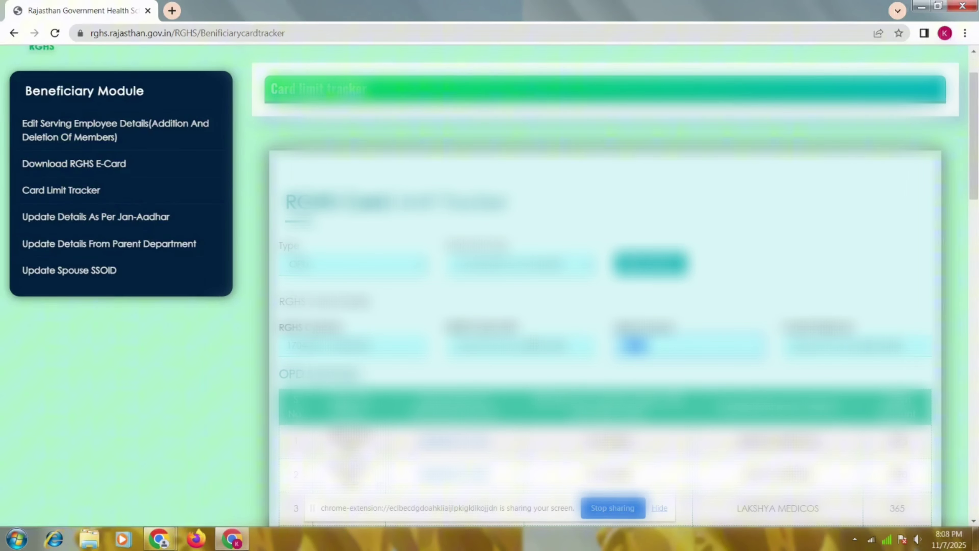
scroll(605, 285, down, 3)
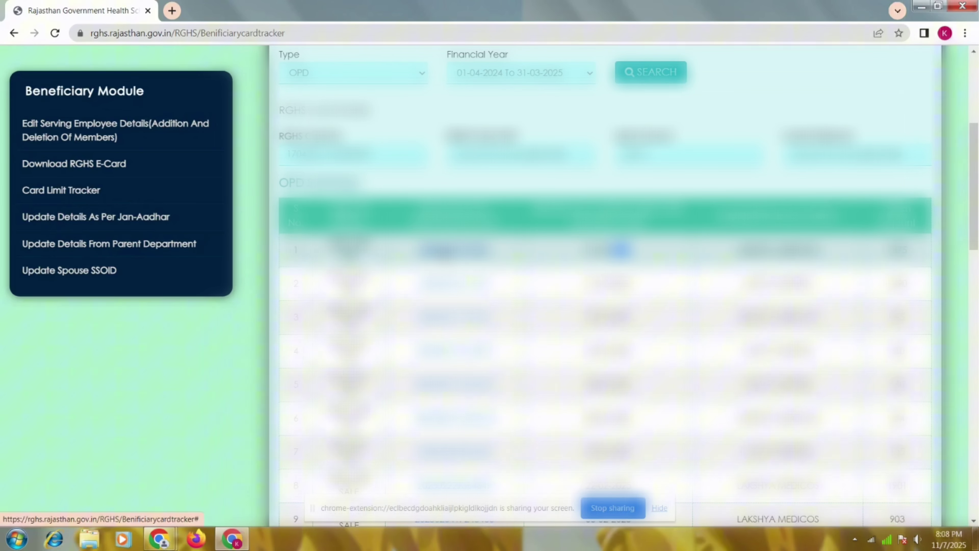
click(621, 250)
scroll(620, 250, down, 20)
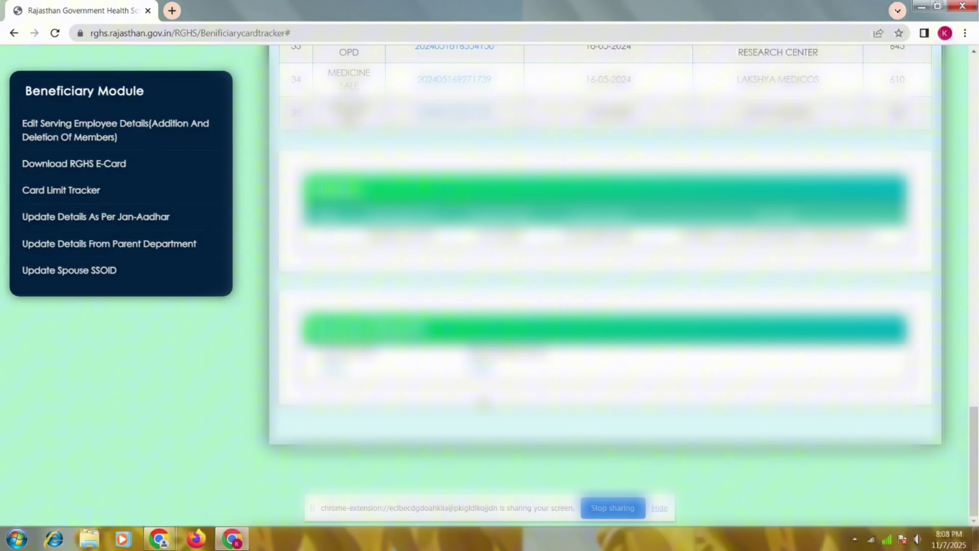
click(332, 367)
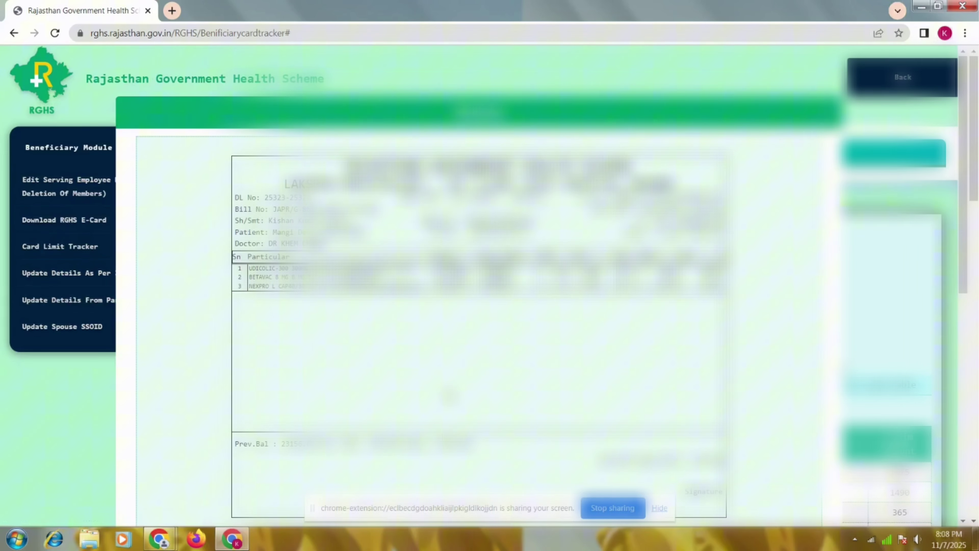
Examine both copies of the pharmacy bill, including the medicine items, and close it.
scroll(478, 270, down, 10)
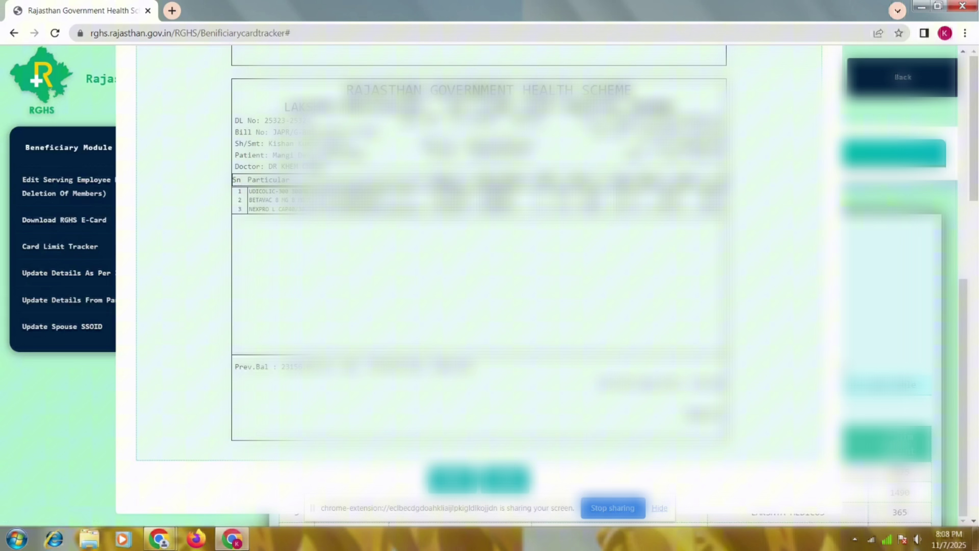
scroll(478, 270, down, 2)
scroll(478, 270, down, 3)
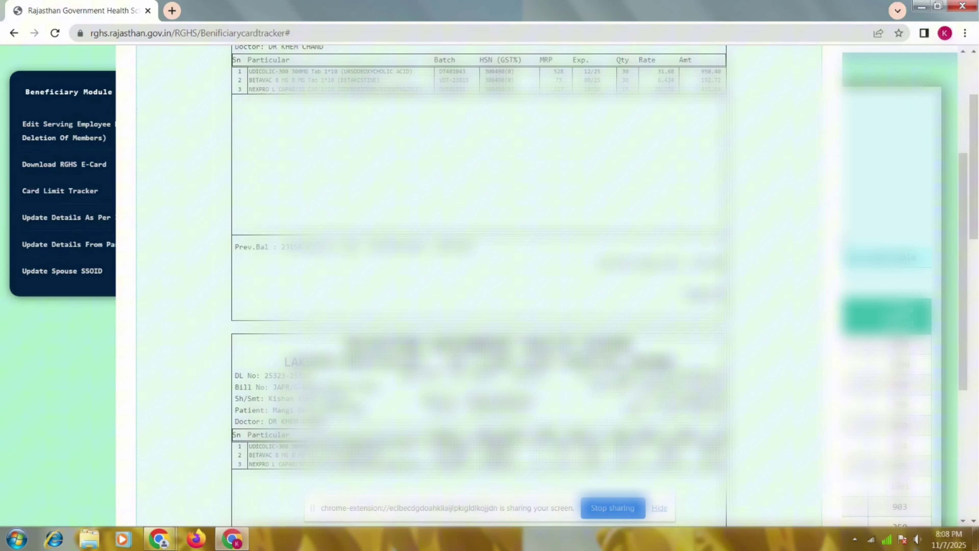
scroll(489, 492, down, 6)
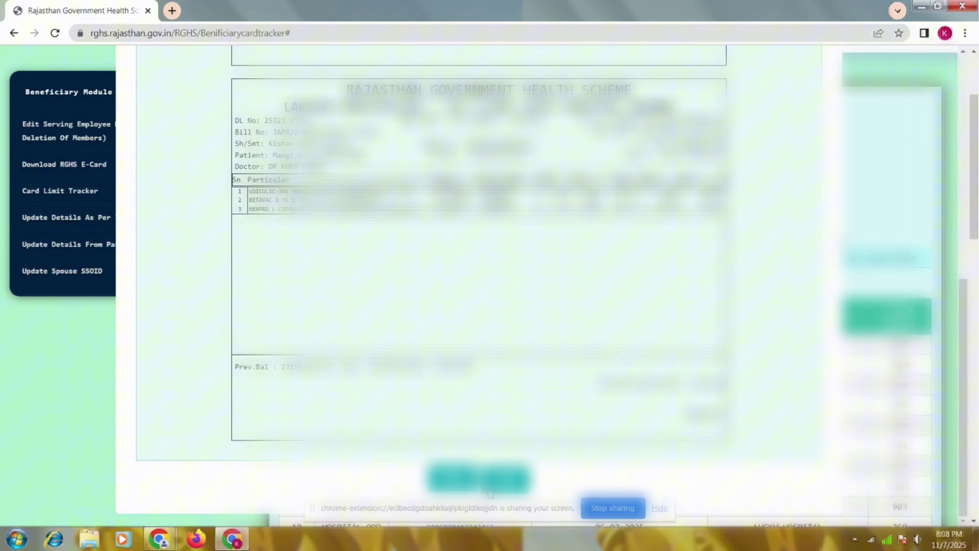
click(488, 487)
Open the transaction's OPD consultation paper PDF and examine the prescription.
scroll(632, 339, down, 10)
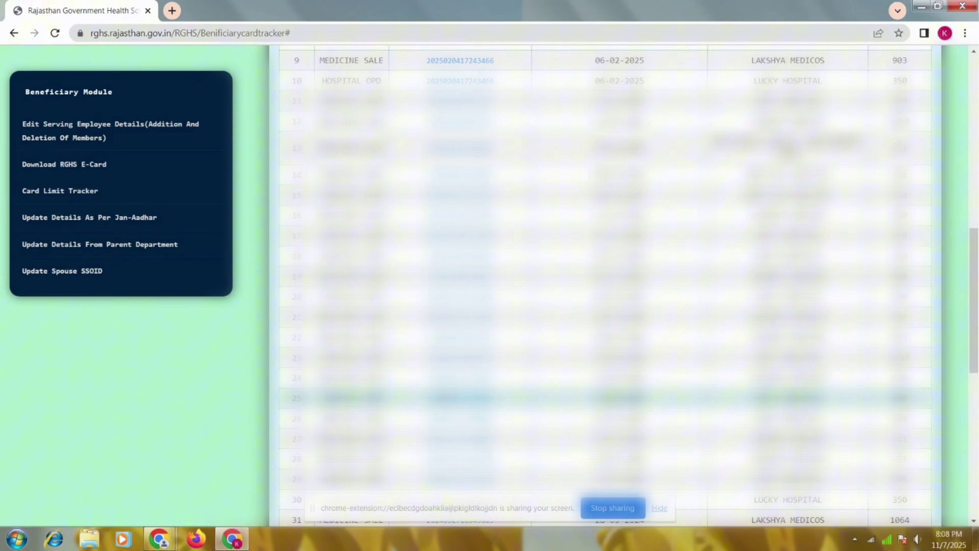
scroll(605, 263, down, 10)
click(476, 395)
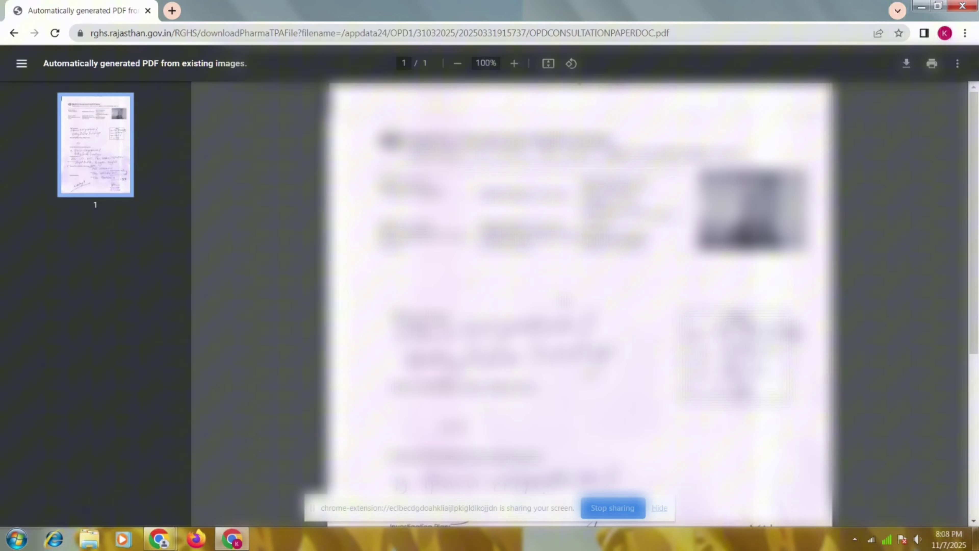
scroll(578, 300, down, 5)
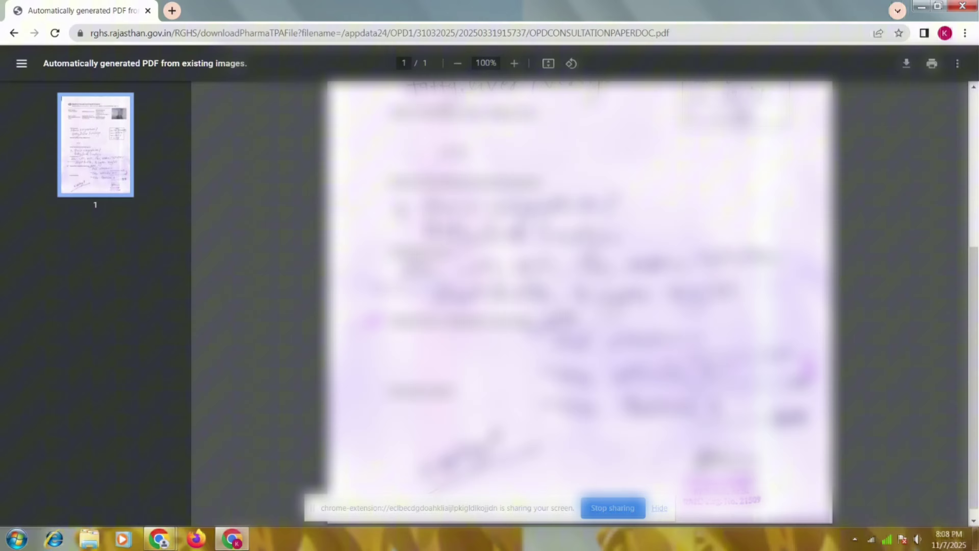
scroll(579, 301, up, 5)
scroll(578, 301, down, 5)
scroll(579, 301, up, 5)
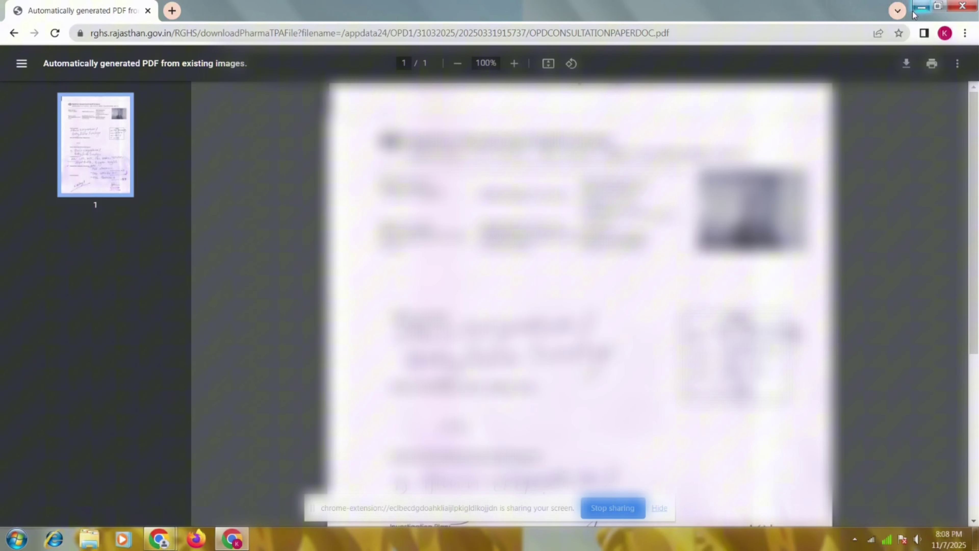
click(921, 7)
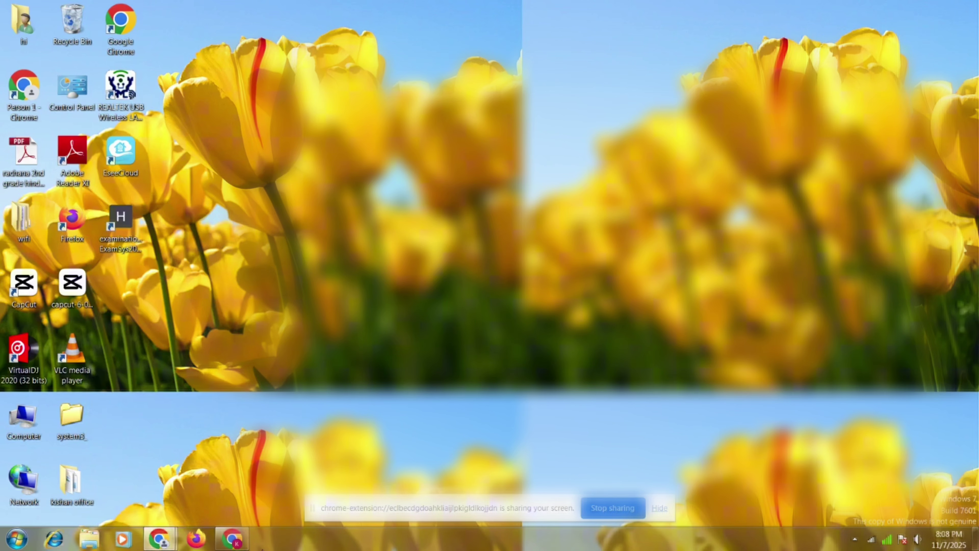
click(245, 540)
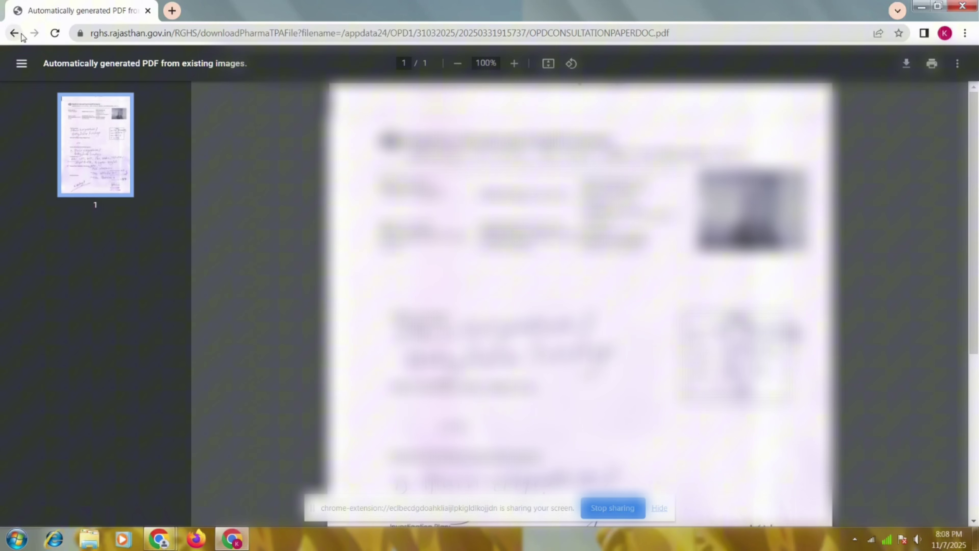
Return to the Card Limit Tracker and choose a different record Type.
click(14, 32)
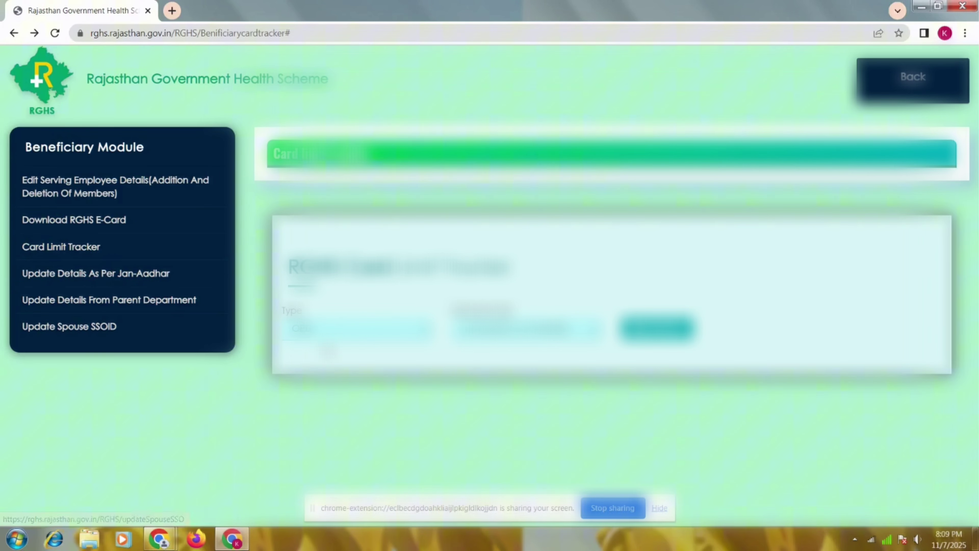
click(347, 329)
click(323, 362)
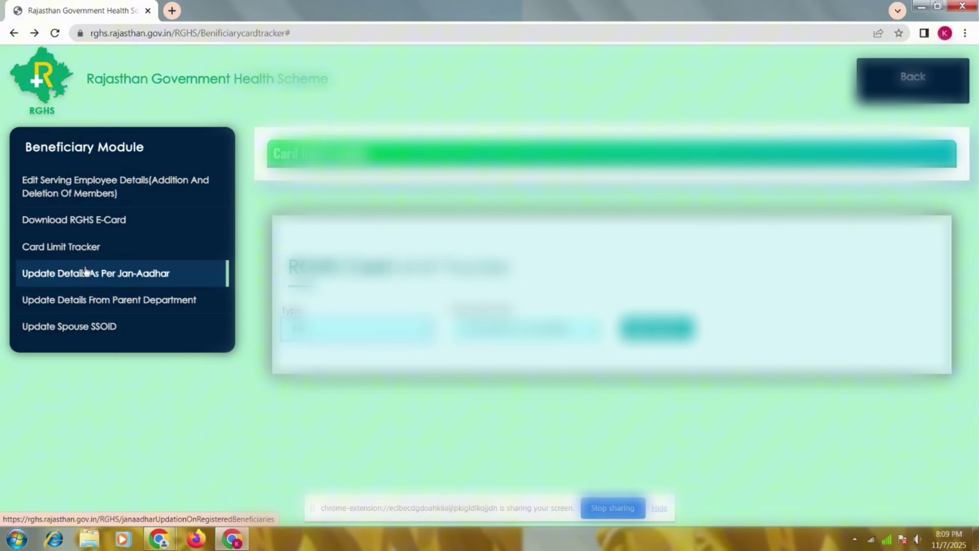
Select the first family member for updating as per Jan-Aadhar, submit the update, and acknowledge the message.
click(59, 274)
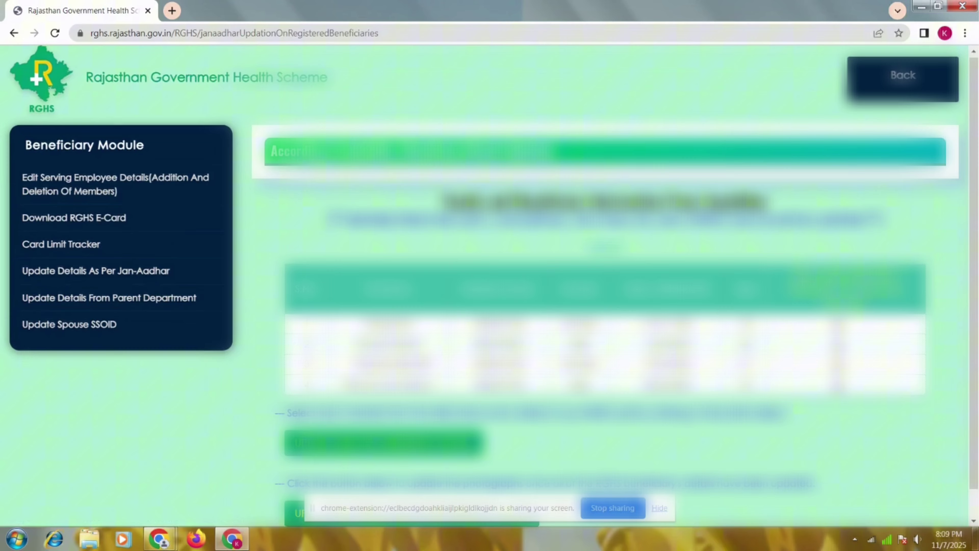
scroll(59, 281, down, 1)
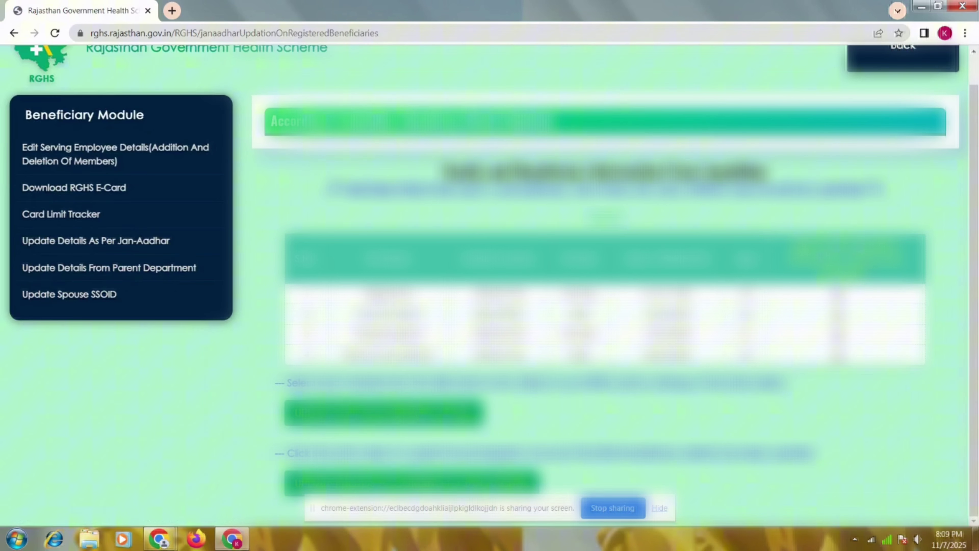
drag(373, 288, 428, 356)
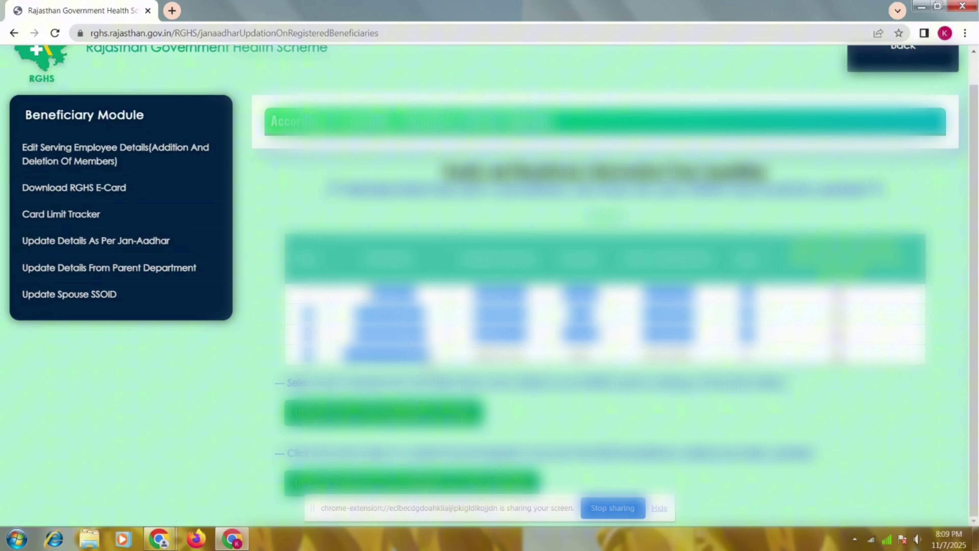
click(502, 389)
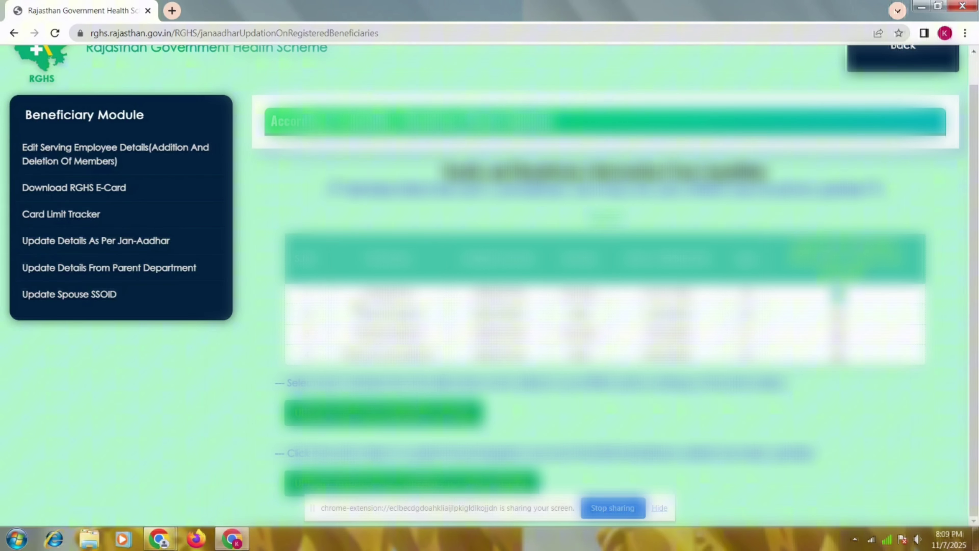
drag(364, 294, 413, 294)
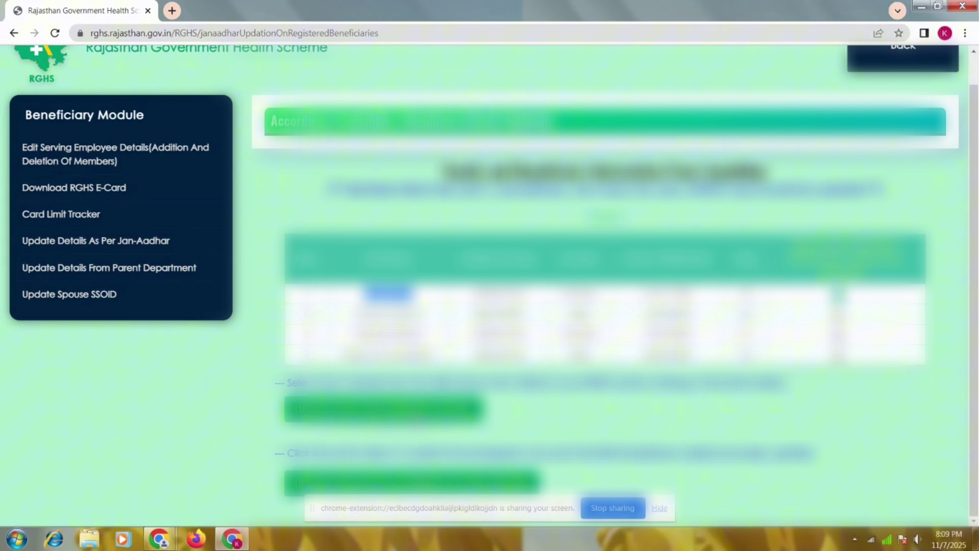
click(383, 409)
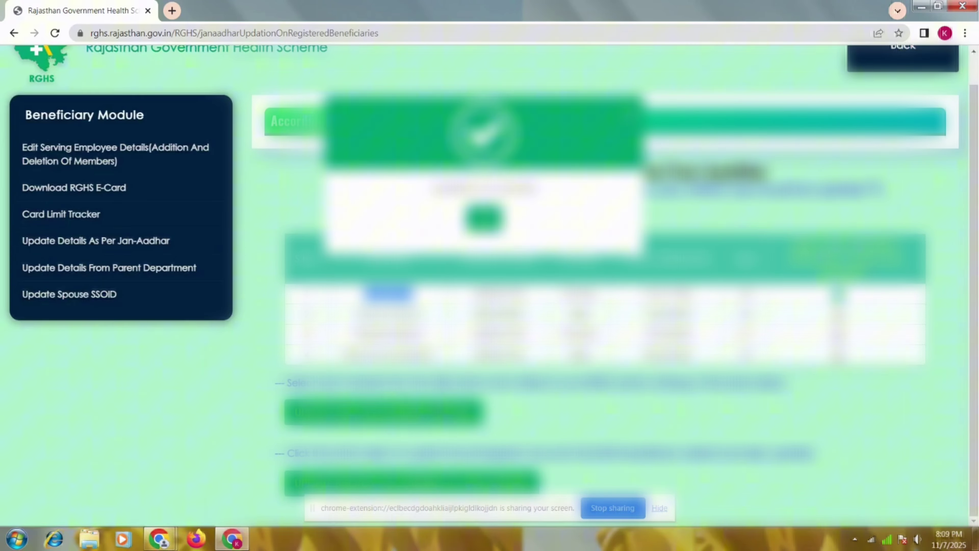
click(484, 218)
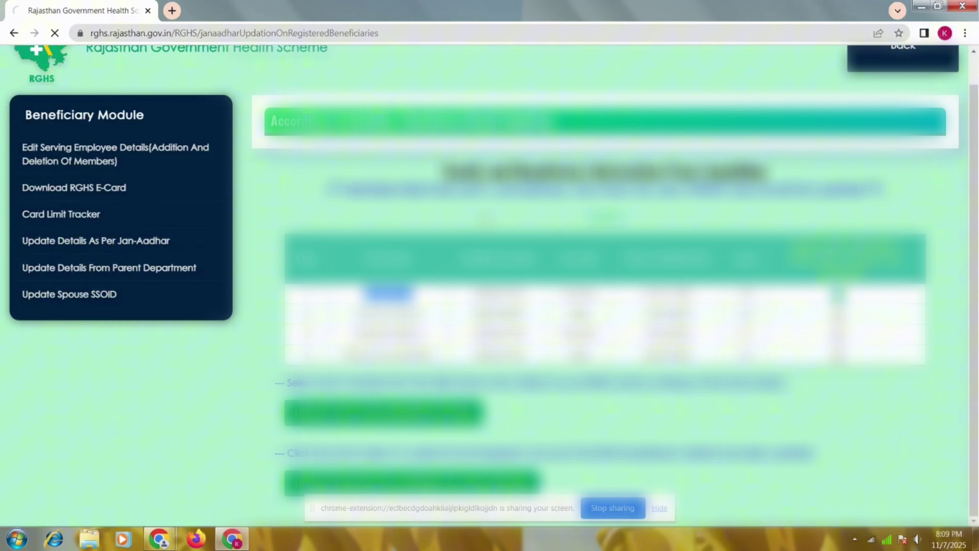
Run the second update option below the Jan-Aadhar family list and acknowledge the message.
scroll(363, 488, down, 1)
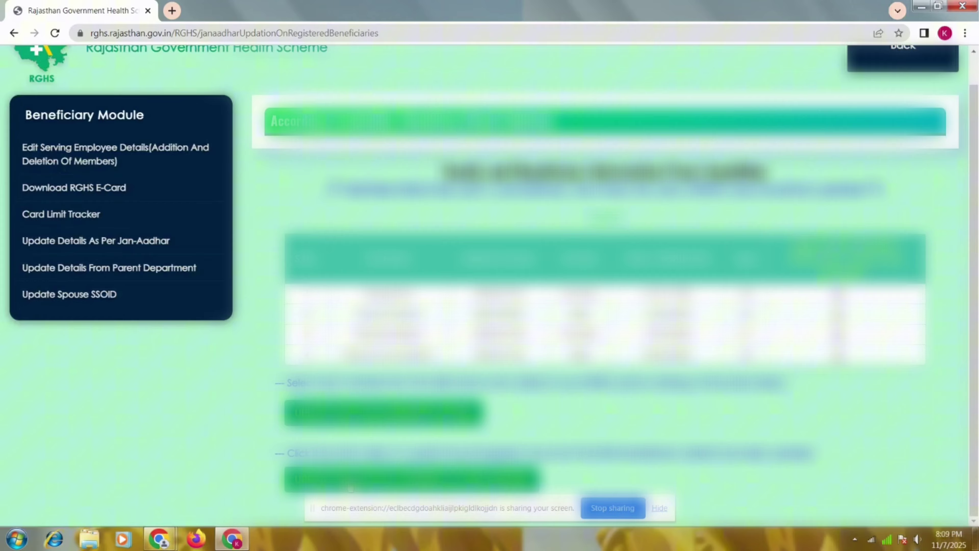
click(351, 487)
click(482, 158)
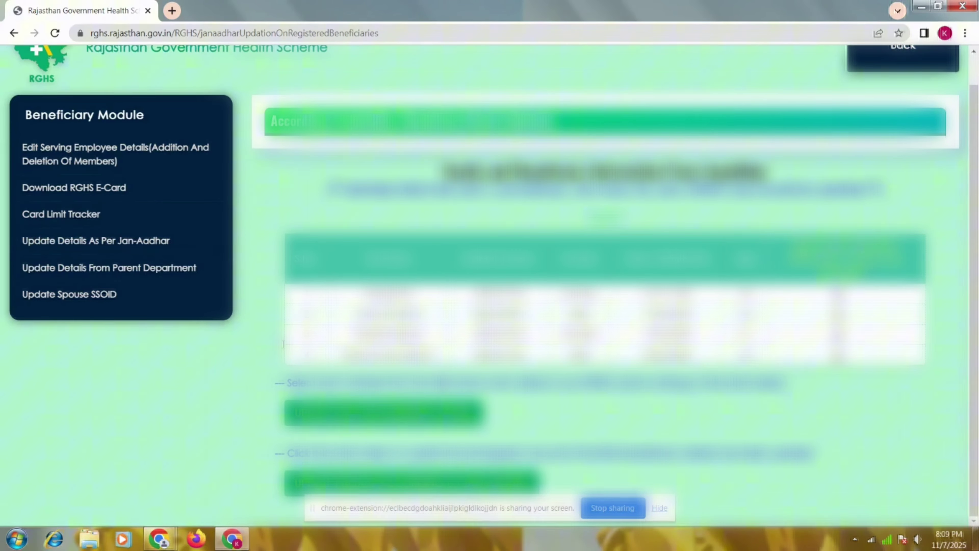
View the Update Details From Parent Department and Update Spouse SSOID pages, and return to the main RGHS menu.
click(62, 278)
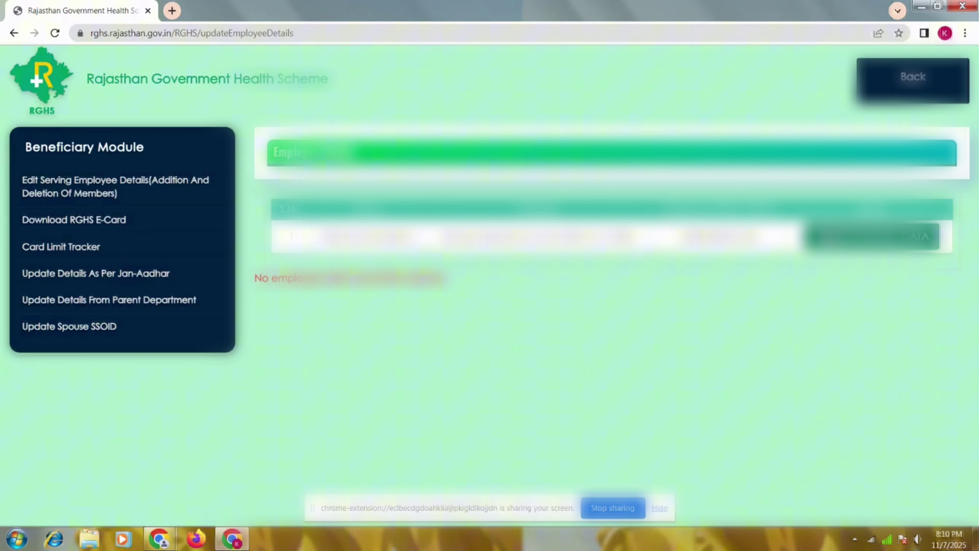
click(128, 331)
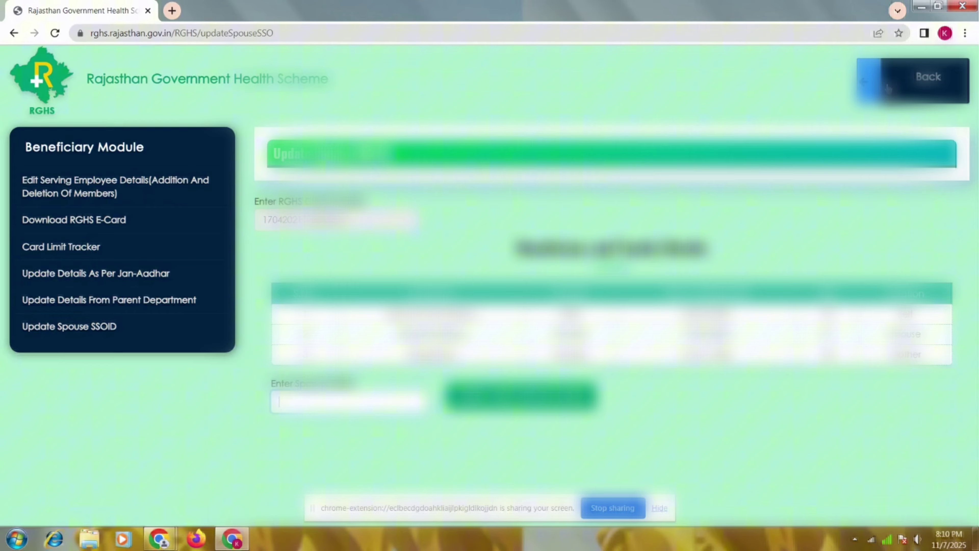
click(865, 79)
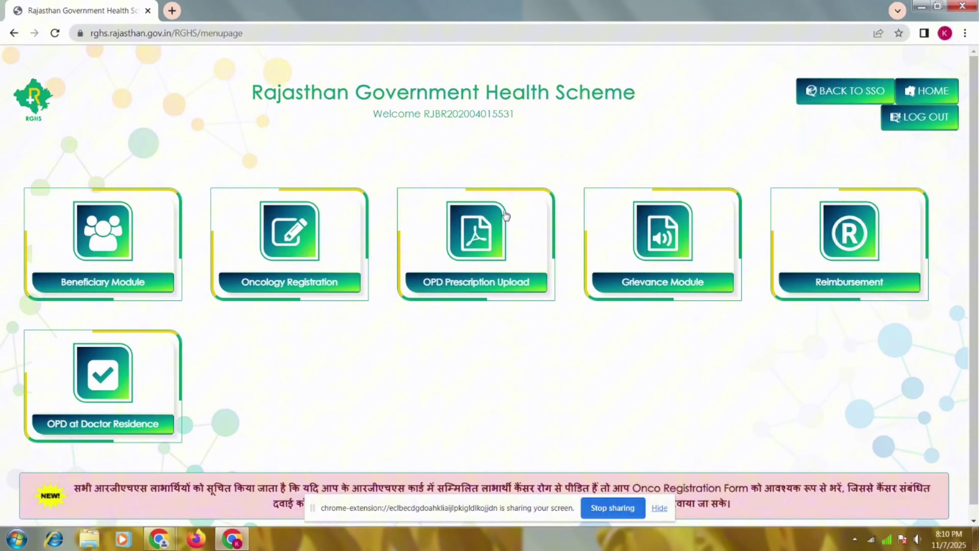
Open the Oncology Registration form and examine its patient identification, treatment, medication and documents sections.
click(302, 240)
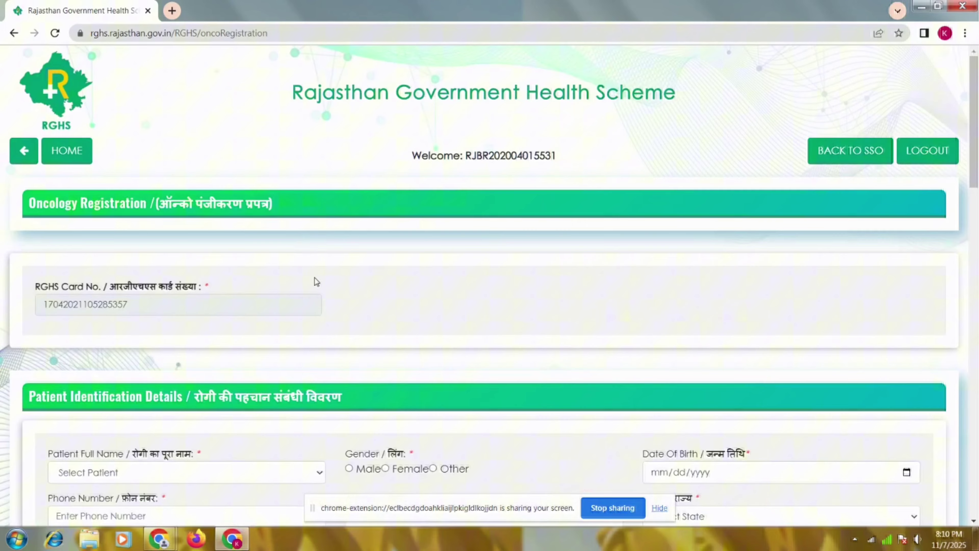
scroll(315, 279, down, 5)
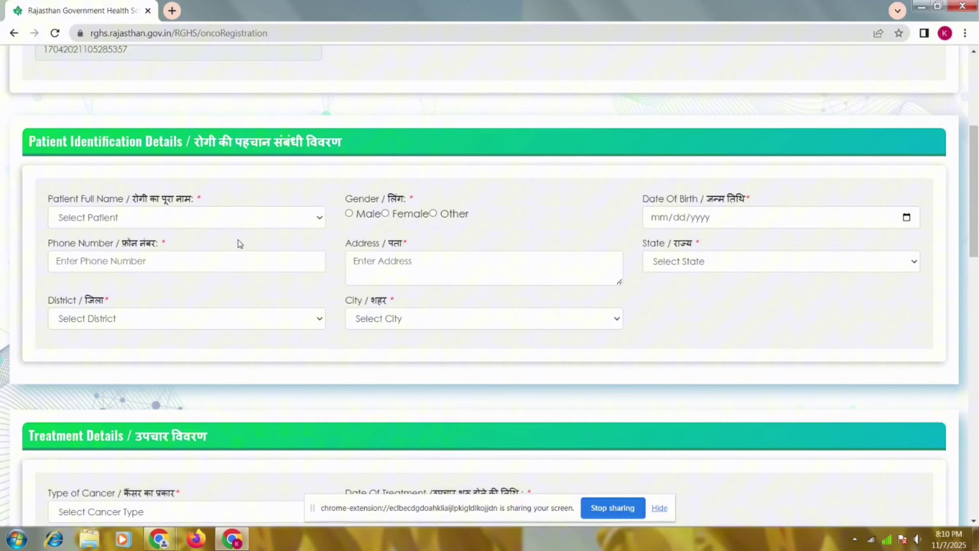
scroll(244, 250, down, 6)
scroll(248, 254, down, 7)
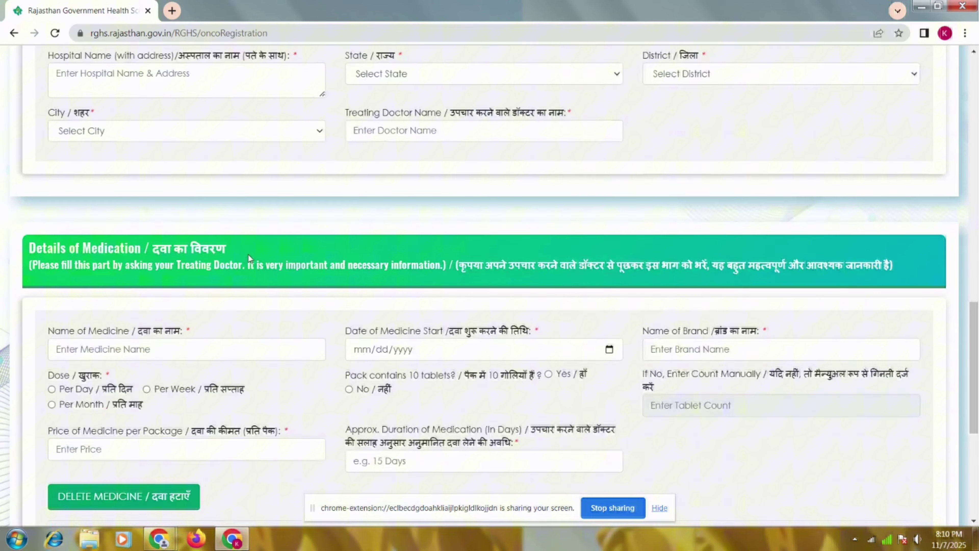
scroll(248, 254, up, 7)
scroll(250, 258, down, 13)
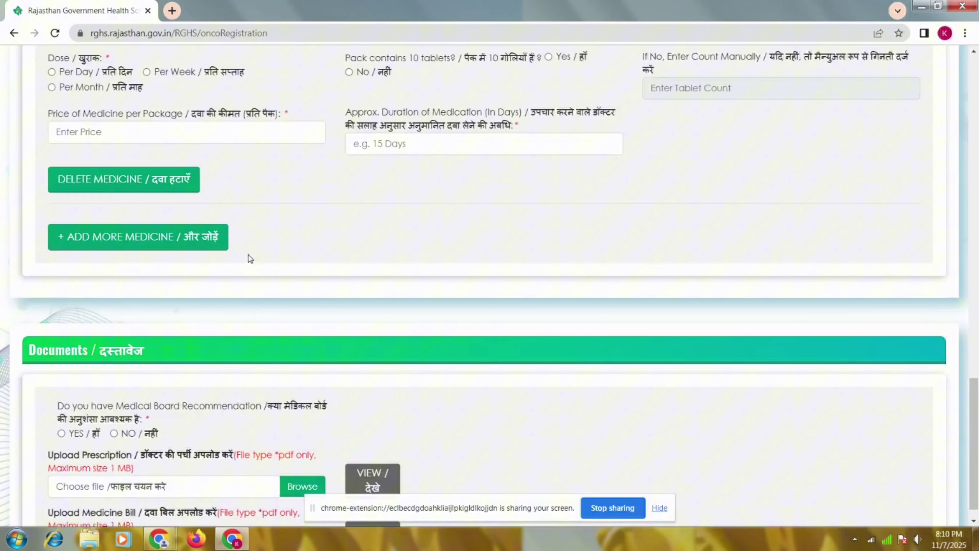
scroll(259, 266, up, 9)
scroll(258, 262, up, 10)
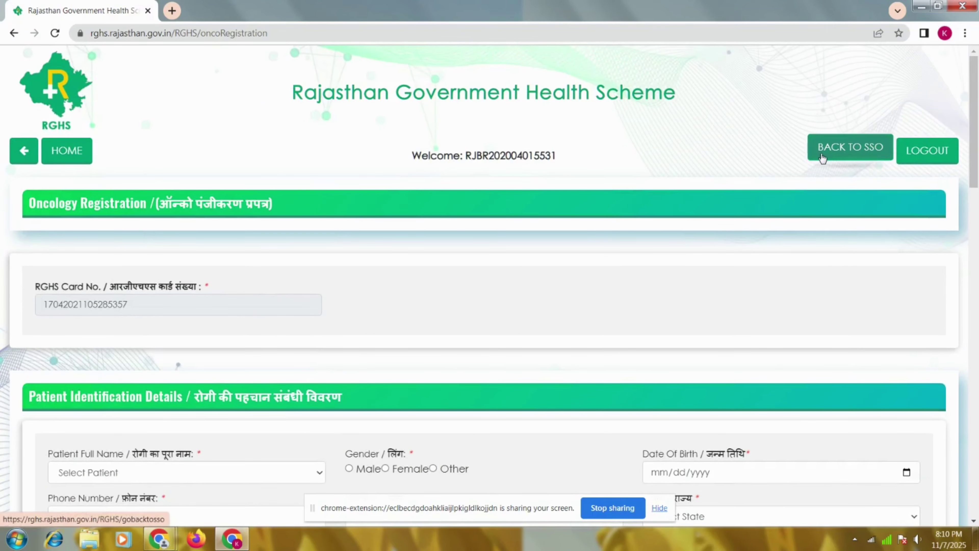
Go back to the SSO app list, reopen Rajasthan Government Health Scheme, and bring up the OPD Prescription Upload form.
click(822, 156)
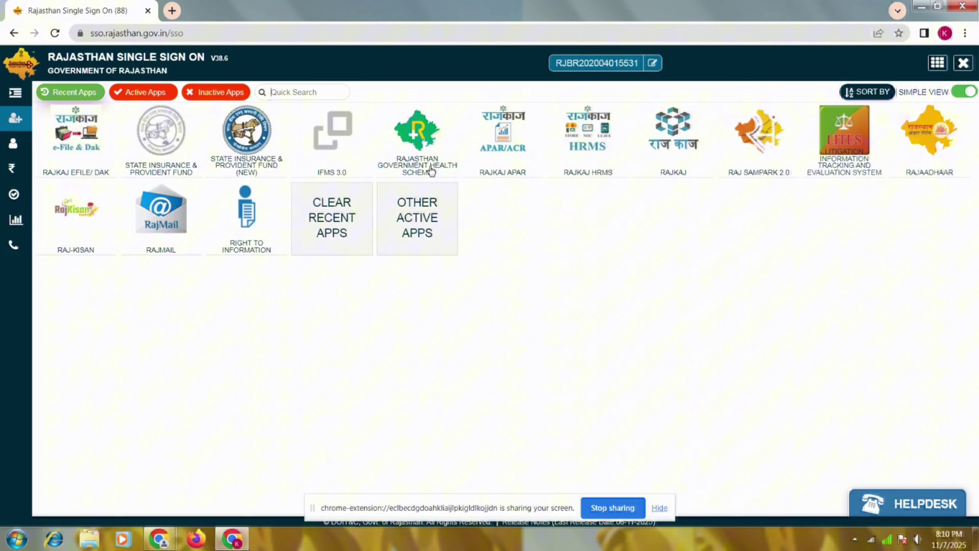
click(412, 158)
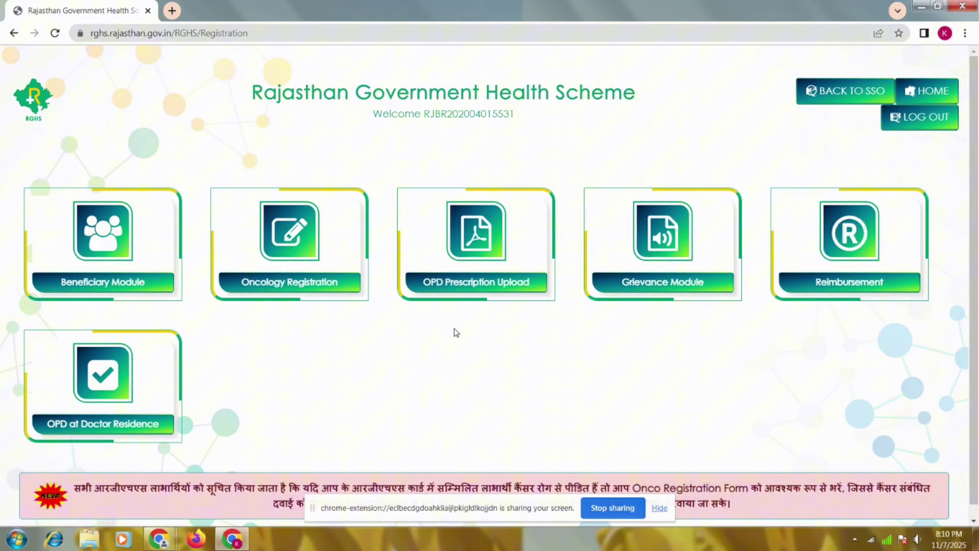
click(467, 276)
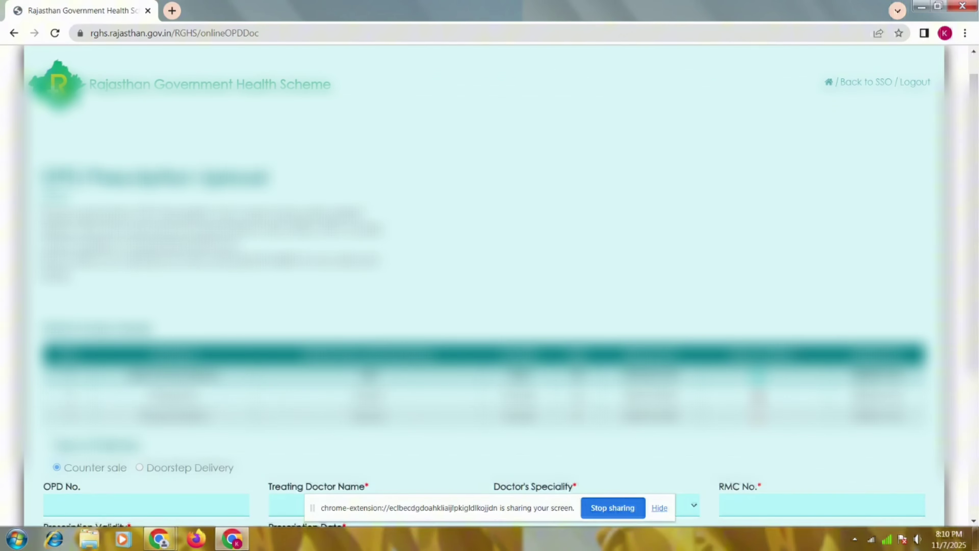
scroll(489, 270, down, 5)
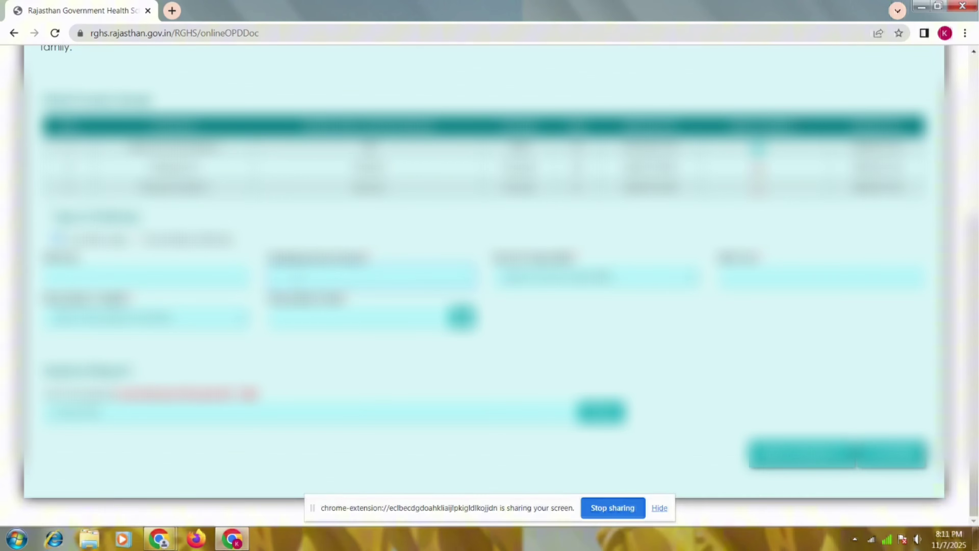
Choose an option for the Doctor's Speciality in the OPD prescription form.
click(631, 280)
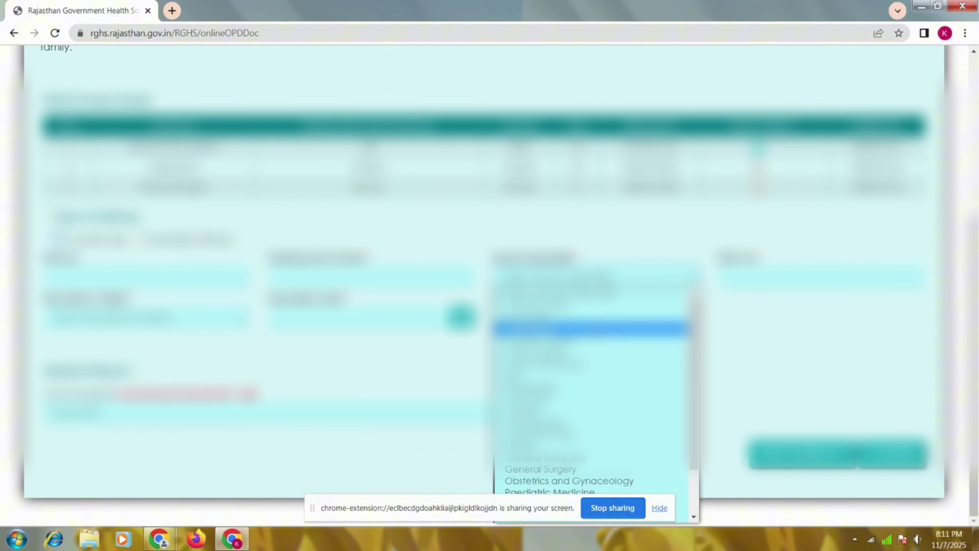
scroll(569, 336, down, 2)
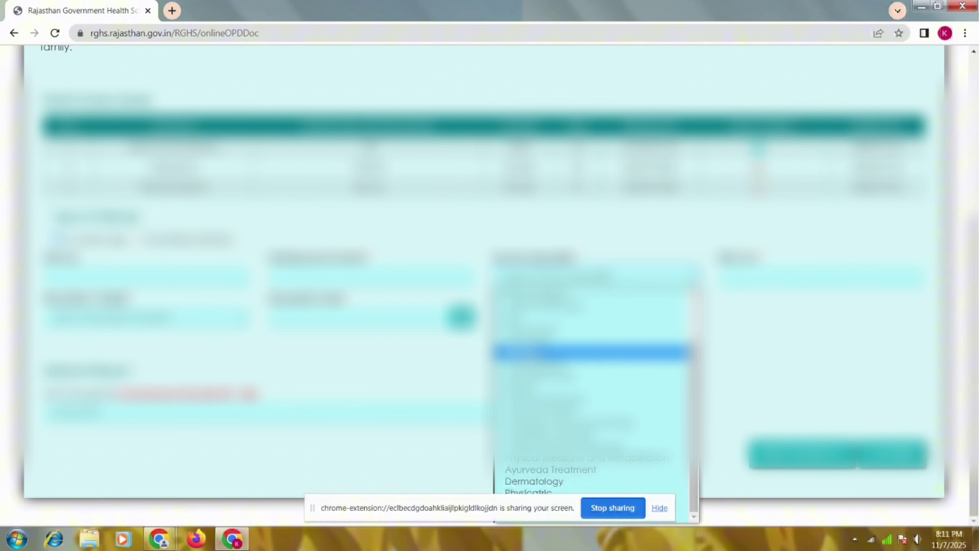
click(532, 364)
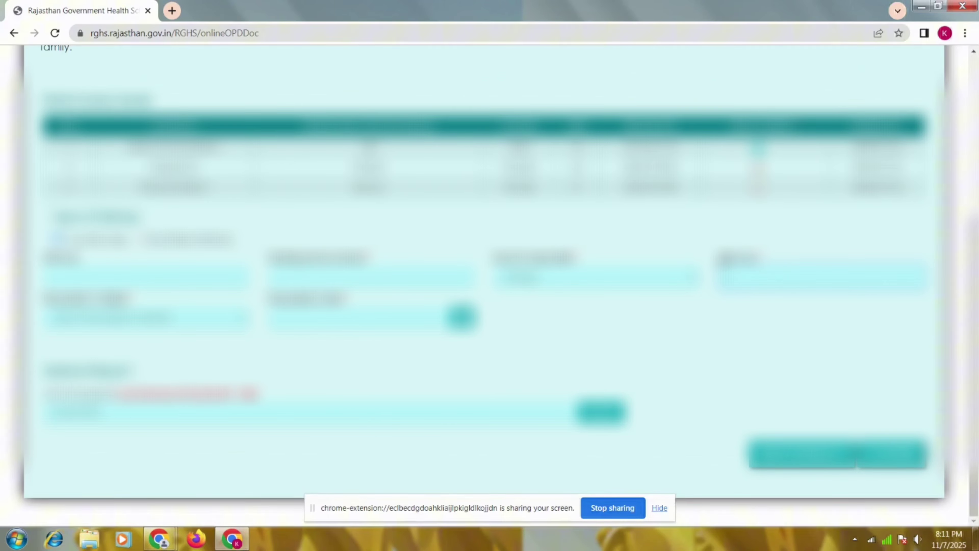
Go through the RMC No., Prescription Validity and Prescription Date fields, viewing the validity options and the date calendar.
drag(722, 259, 764, 265)
click(755, 280)
click(140, 322)
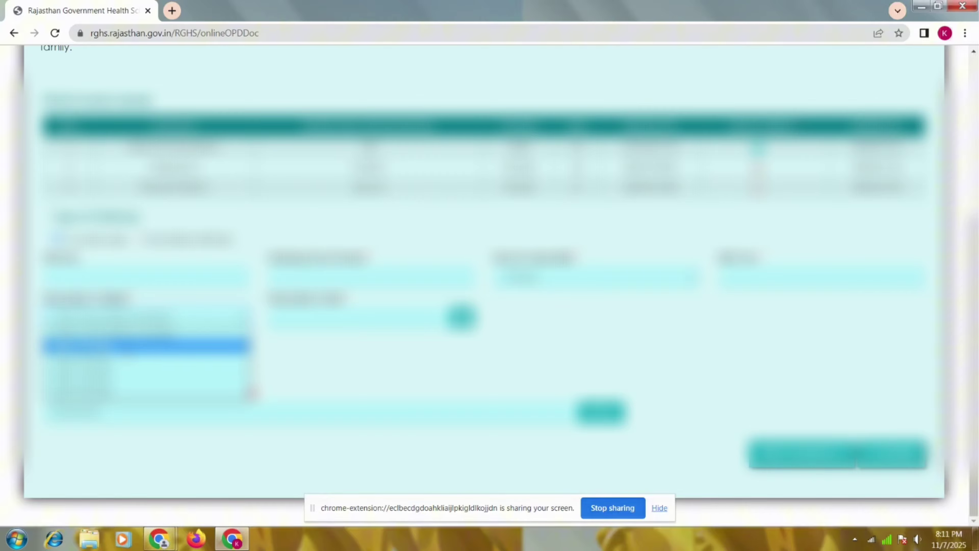
click(146, 345)
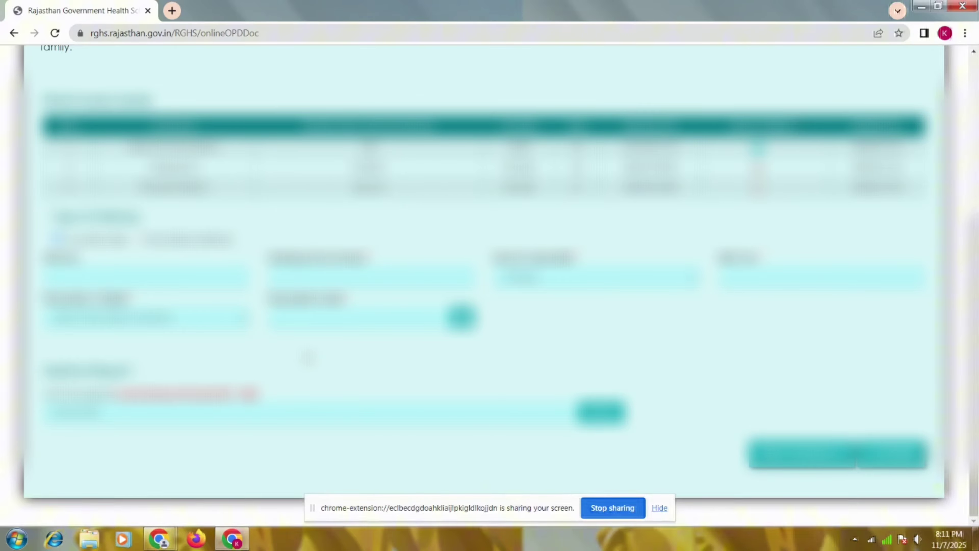
click(311, 317)
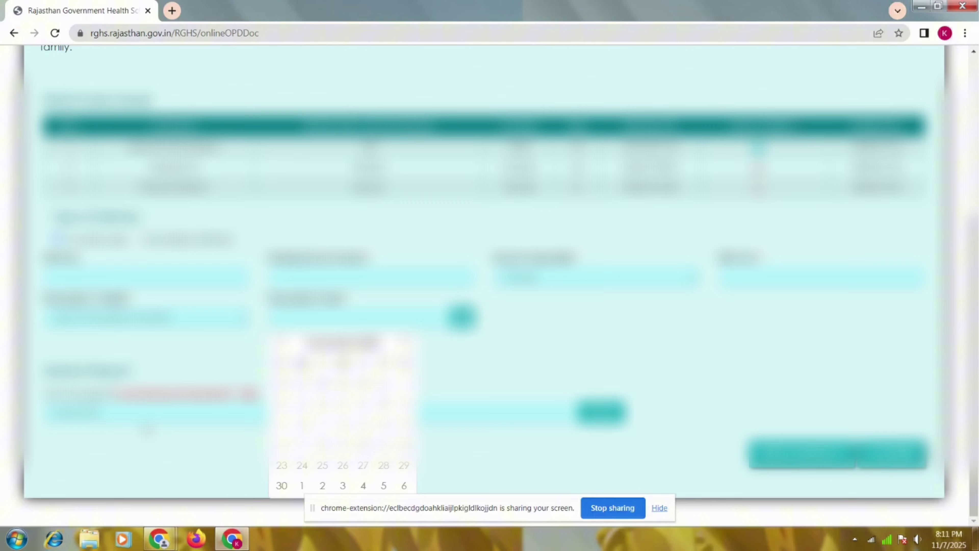
View the file selection for the prescription document and close it without choosing a file.
click(148, 416)
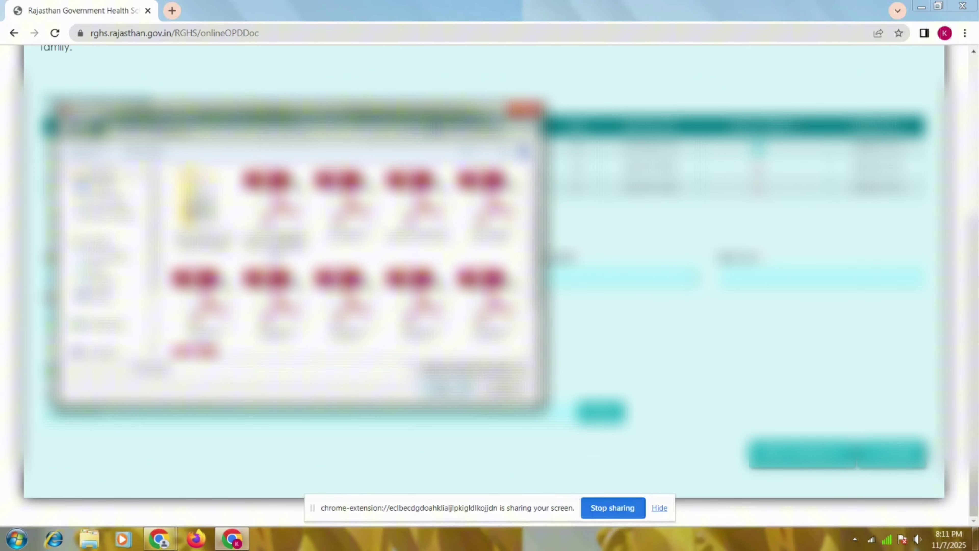
click(528, 112)
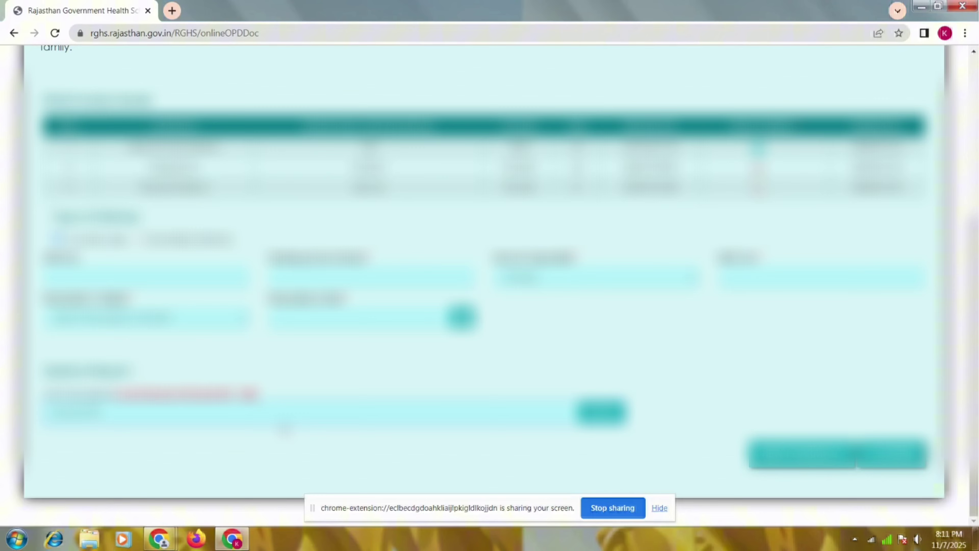
click(284, 416)
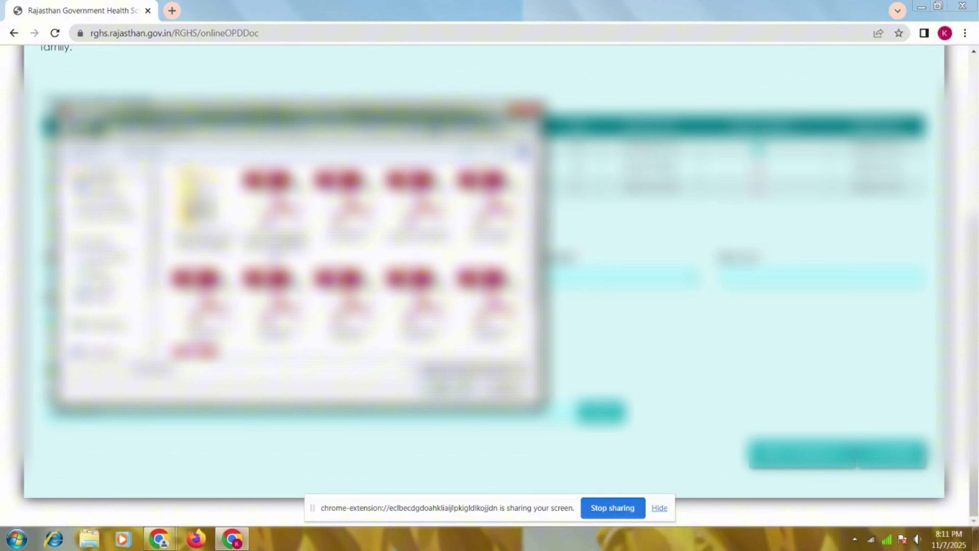
click(505, 389)
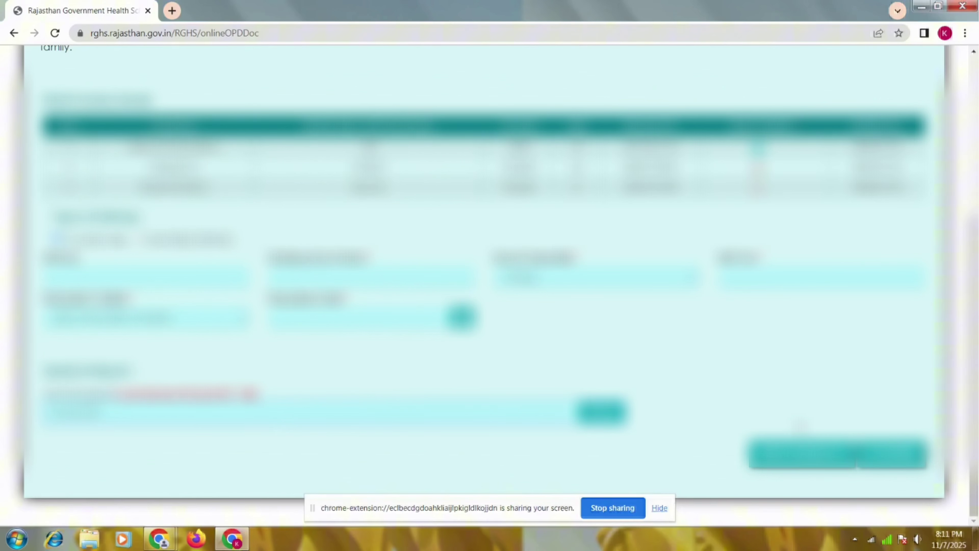
Try to submit the OPD prescription form and acknowledge the message.
click(889, 461)
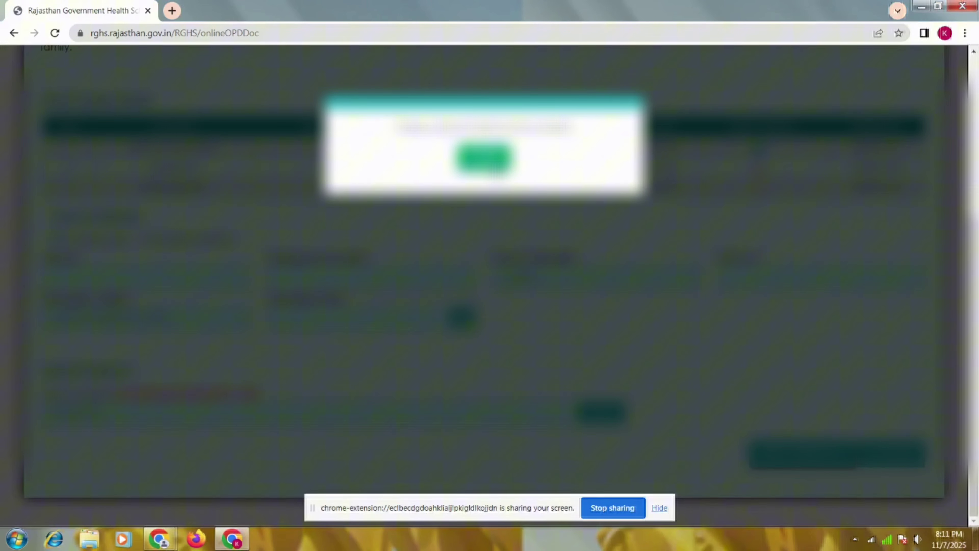
click(484, 158)
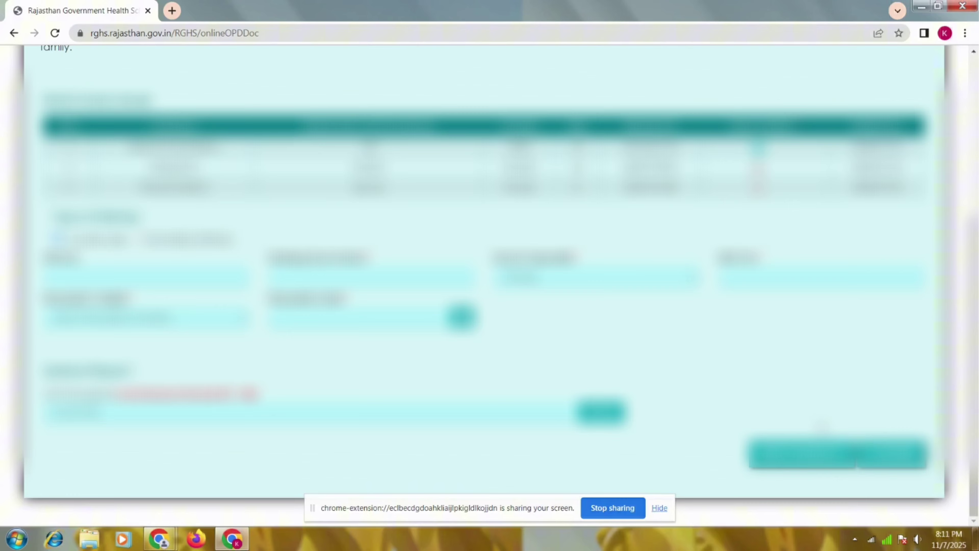